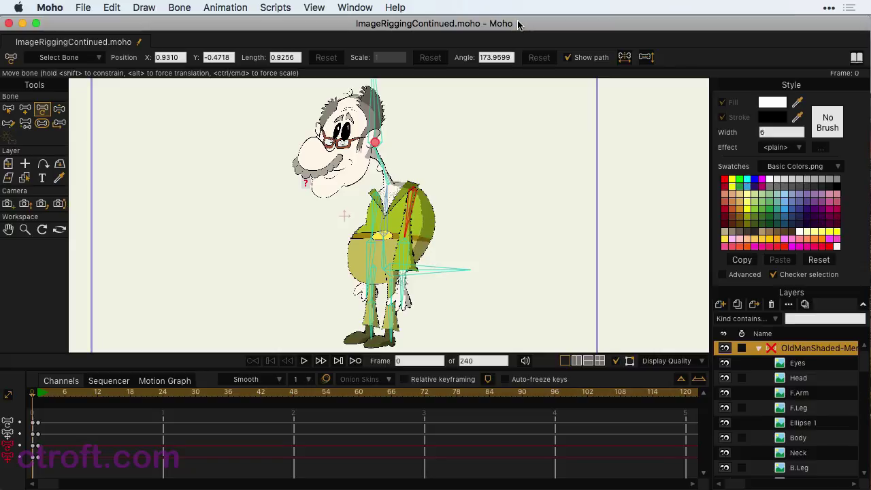
- Select the horizontal bone sticking out at the character's hip with Select Bone
click(463, 269)
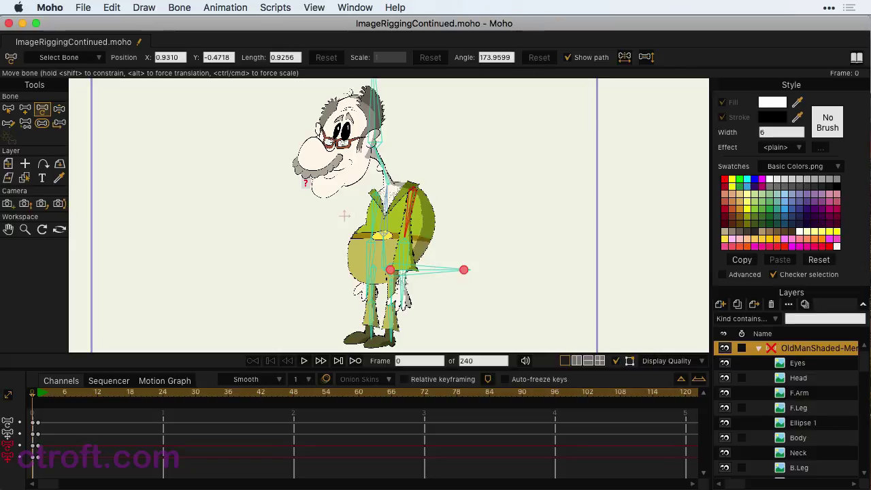
- Switch to Photoshop and move the OldManShaded-Merged.psd window up under the menu bar
key(super+Tab)
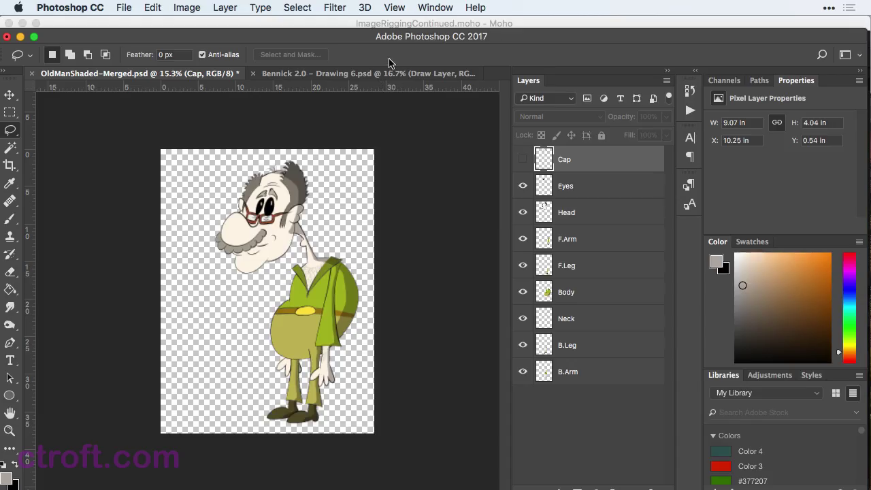
drag(319, 41, 317, 29)
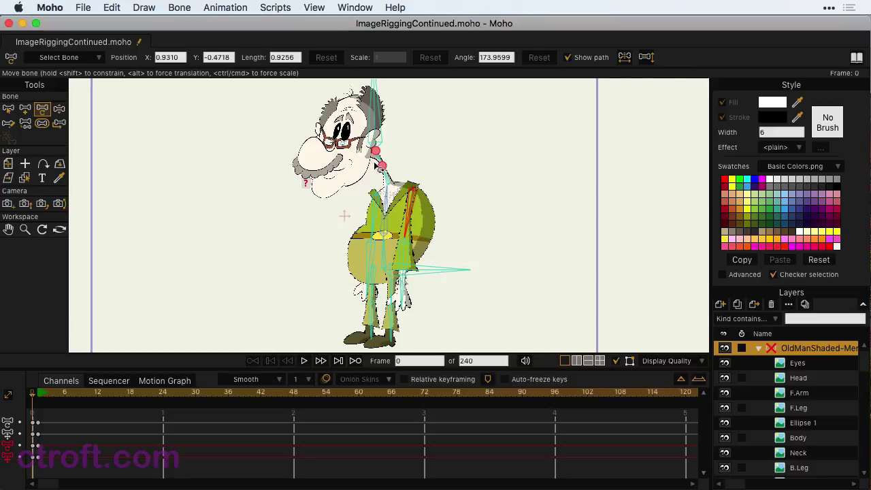
scroll(490, 106, up, 3)
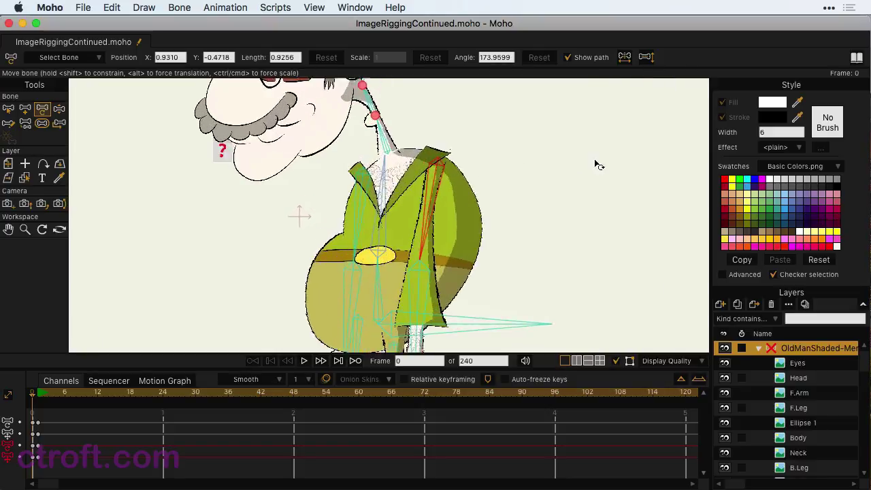
click(60, 111)
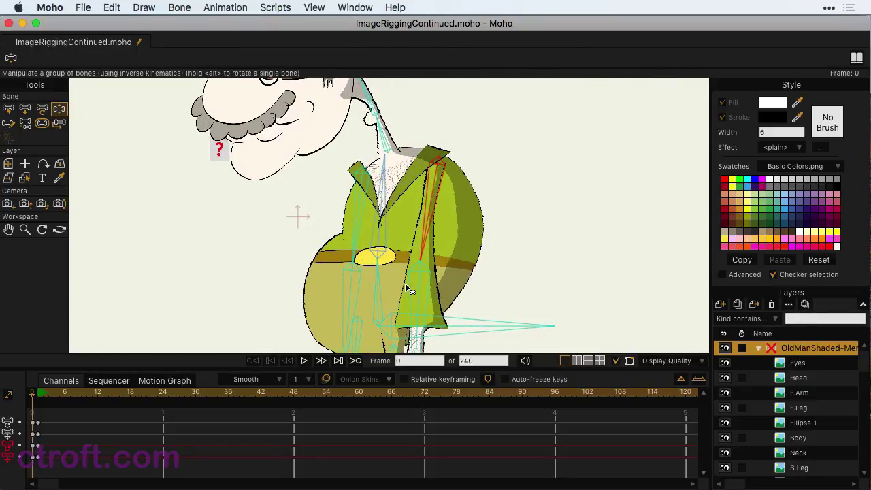
drag(414, 292, 203, 156)
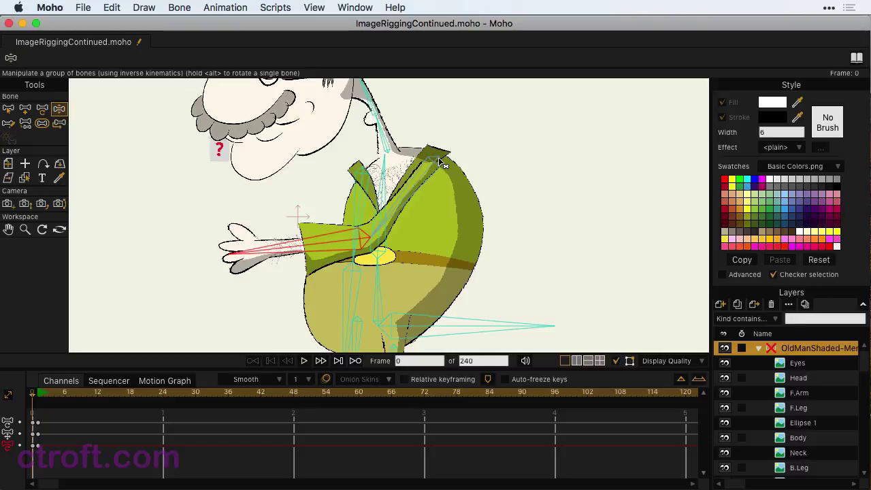
drag(330, 251, 301, 205)
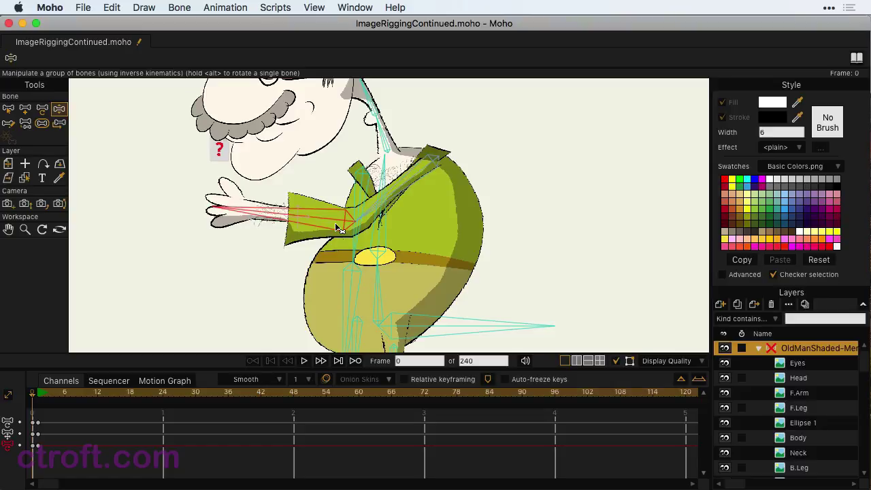
click(34, 394)
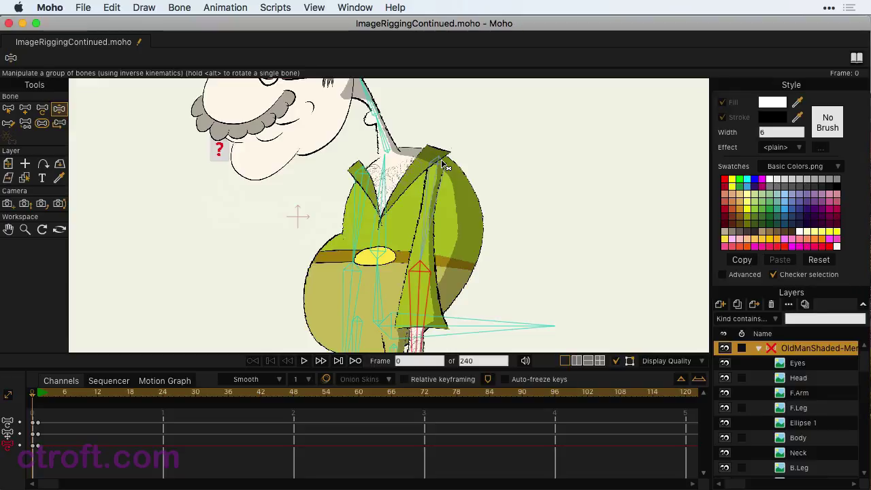
- On frame 1, shift the front arm's shoulder bone down and to the right
key(super+Right)
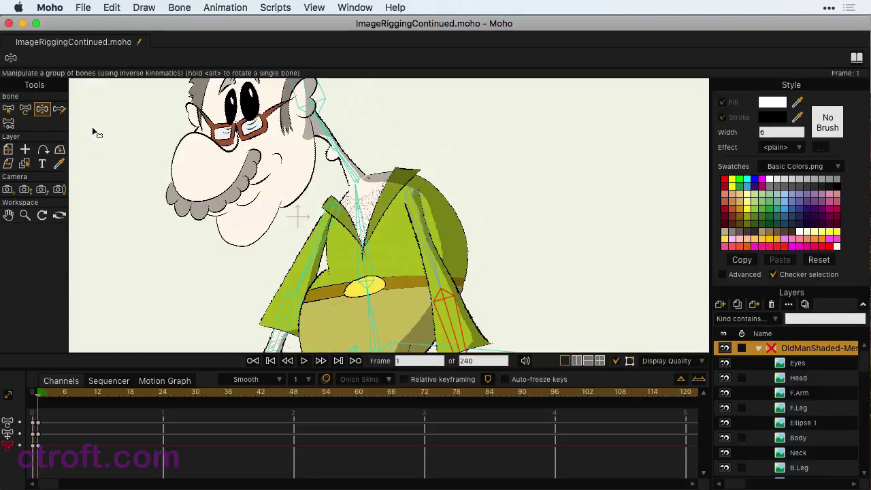
click(26, 109)
drag(412, 197, 424, 208)
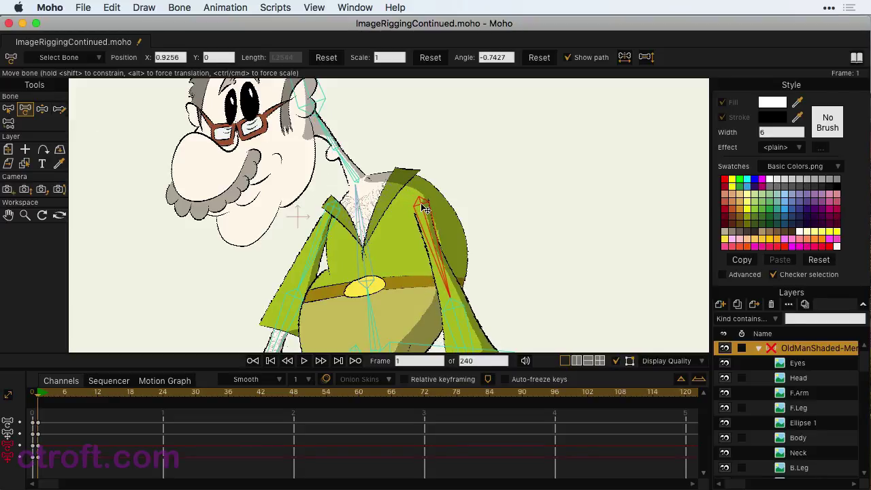
click(42, 109)
- Bend the head and torso to the right and swing the front arm across the chest
drag(372, 222, 385, 211)
scroll(586, 268, down, 5)
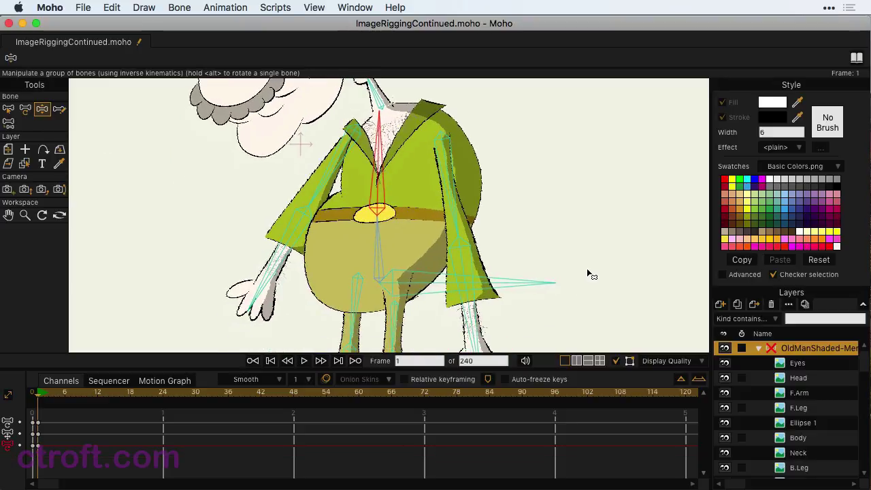
drag(258, 299, 128, 99)
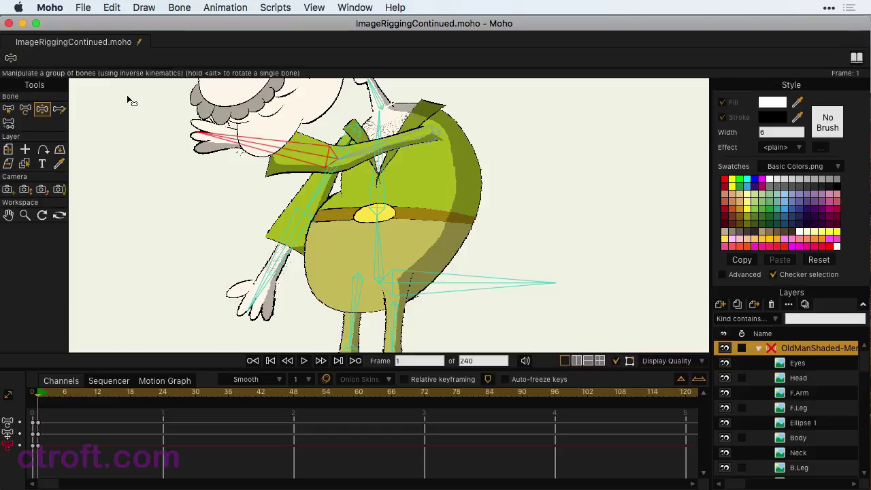
drag(126, 95, 270, 193)
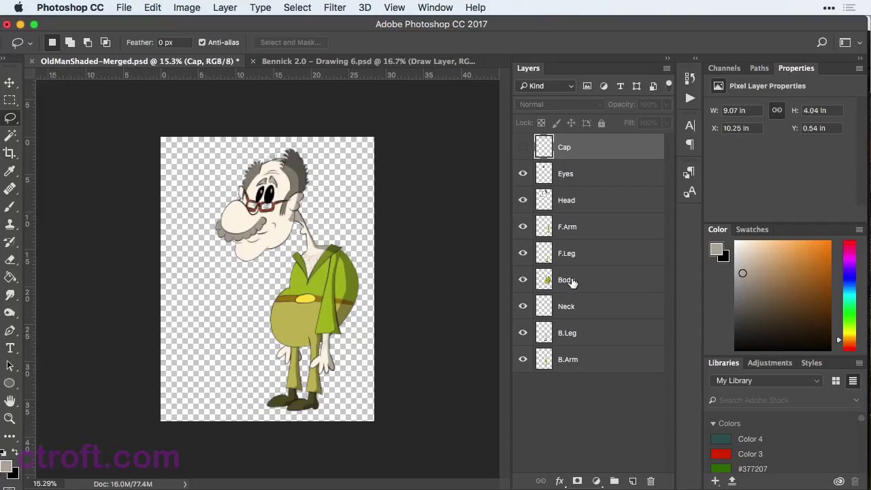
- Duplicate the Body layer below Cap and delete everything except the lassoed collar tip
click(570, 282)
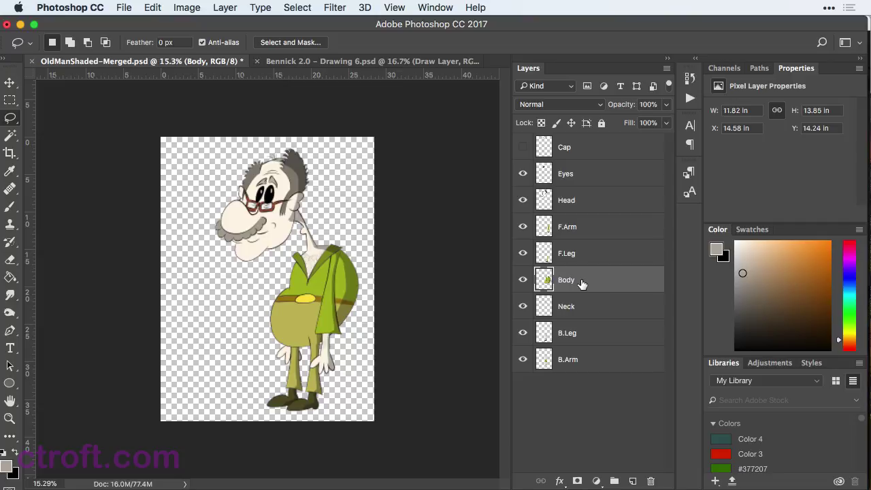
drag(582, 283, 582, 175)
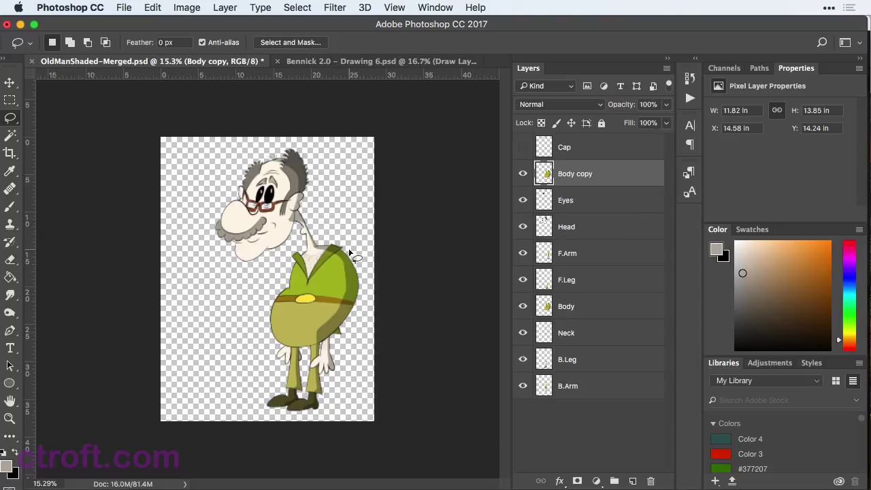
scroll(338, 253, up, 5)
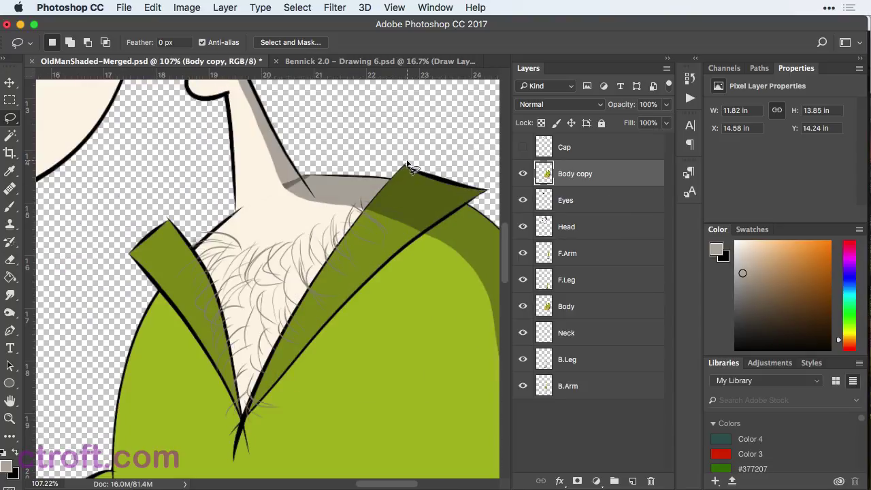
mouse_move(407, 164)
mouse_down()
mouse_move(368, 183)
mouse_move(358, 212)
mouse_move(411, 250)
mouse_move(458, 230)
mouse_move(494, 189)
mouse_move(428, 166)
mouse_up()
key(Delete)
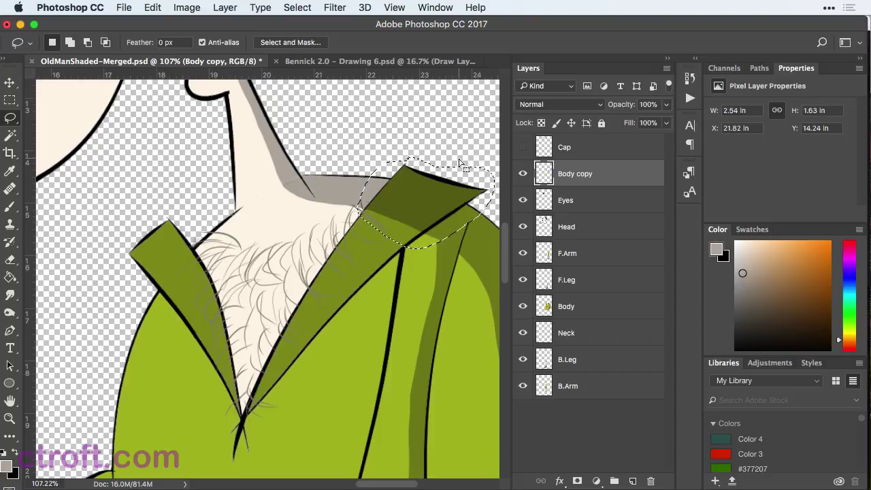
- Hide the Body layer and delete the collar copy's grey patch and light strip with Magic Wand
click(523, 307)
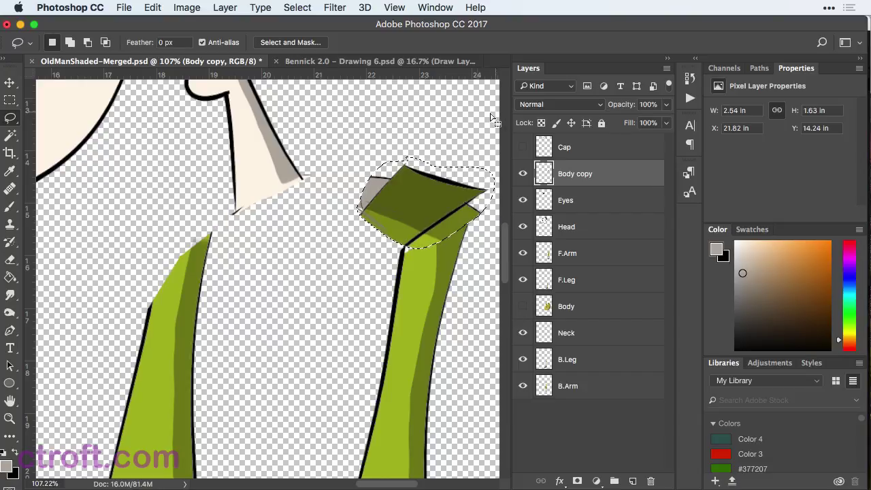
click(9, 135)
click(378, 190)
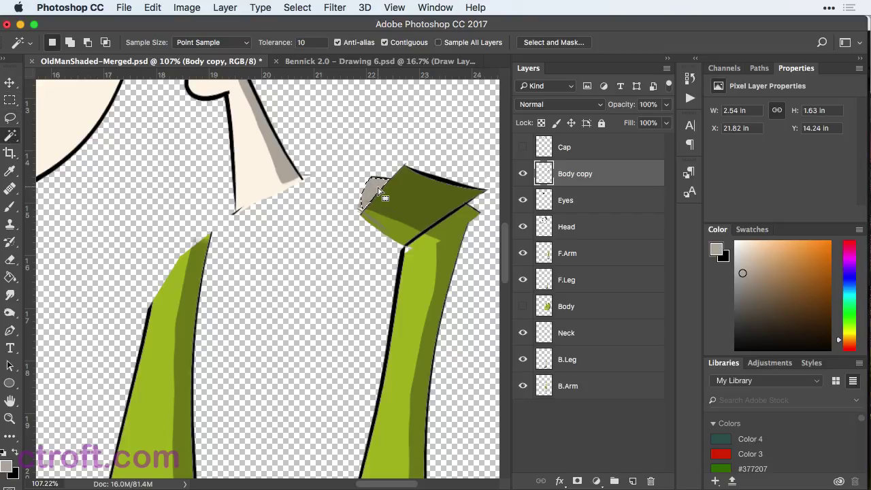
key(Delete)
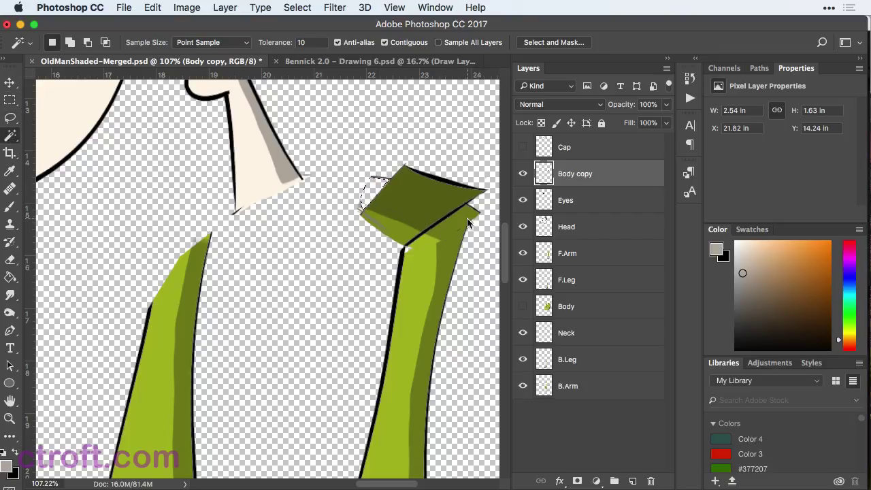
click(468, 224)
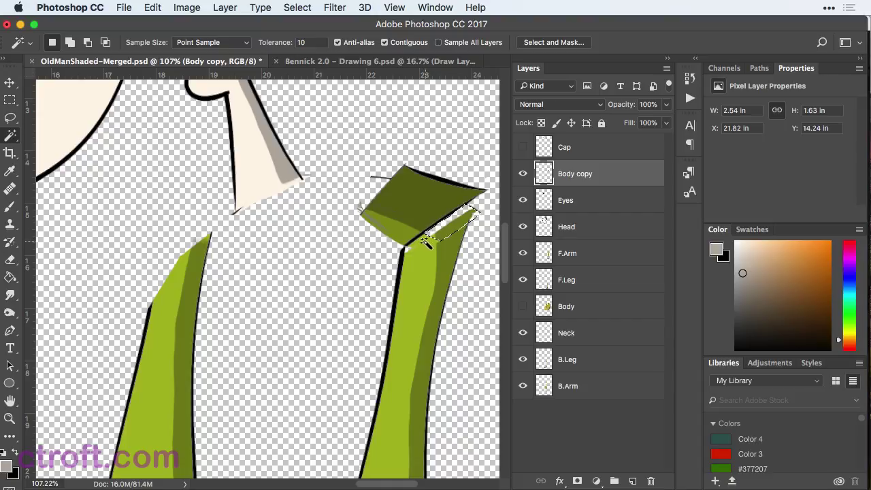
key(Delete)
- Deselect and erase the stray dark line at the collar's corner
click(423, 245)
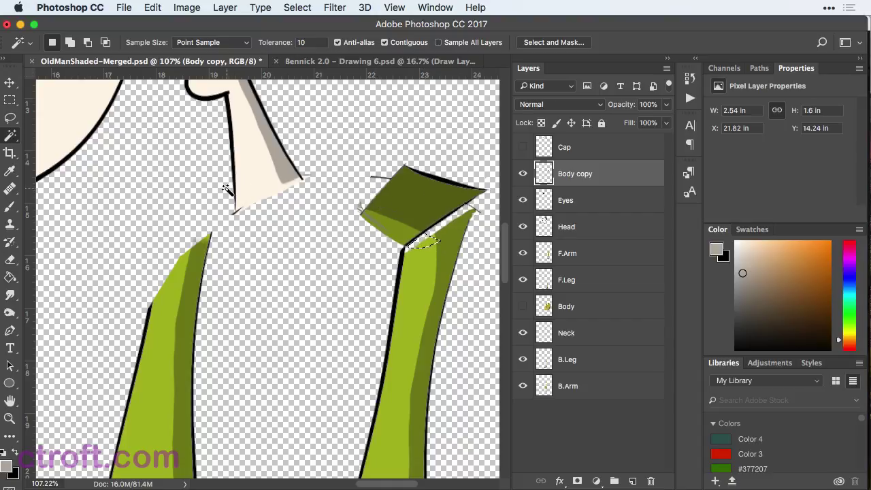
click(95, 176)
key(super+d)
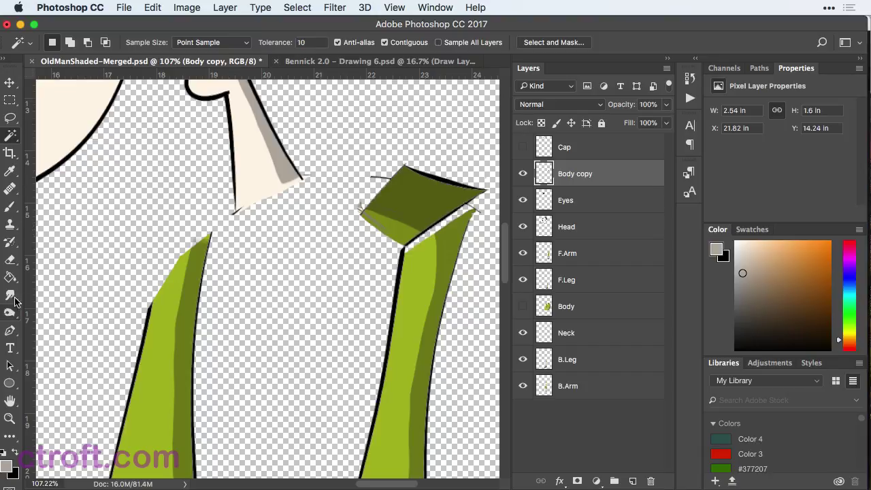
click(10, 260)
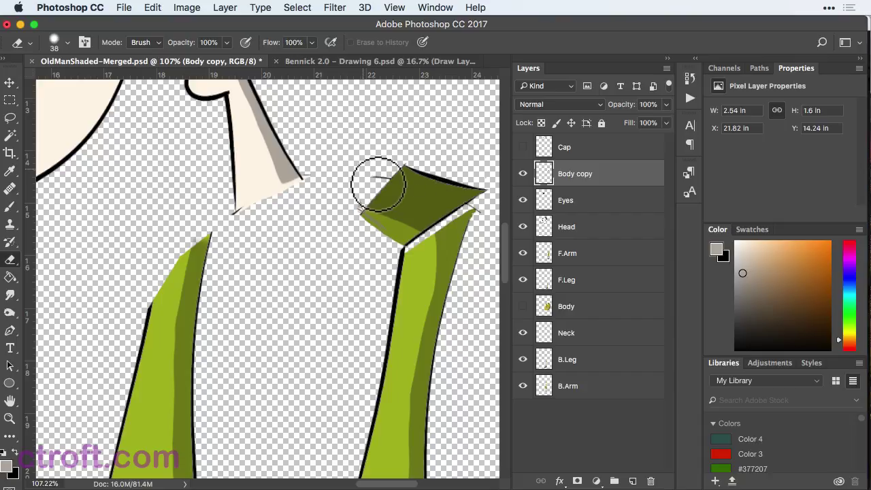
mouse_move(379, 183)
mouse_down()
mouse_move(393, 184)
mouse_move(363, 200)
mouse_move(365, 212)
mouse_move(357, 211)
mouse_move(365, 218)
mouse_move(342, 249)
mouse_up()
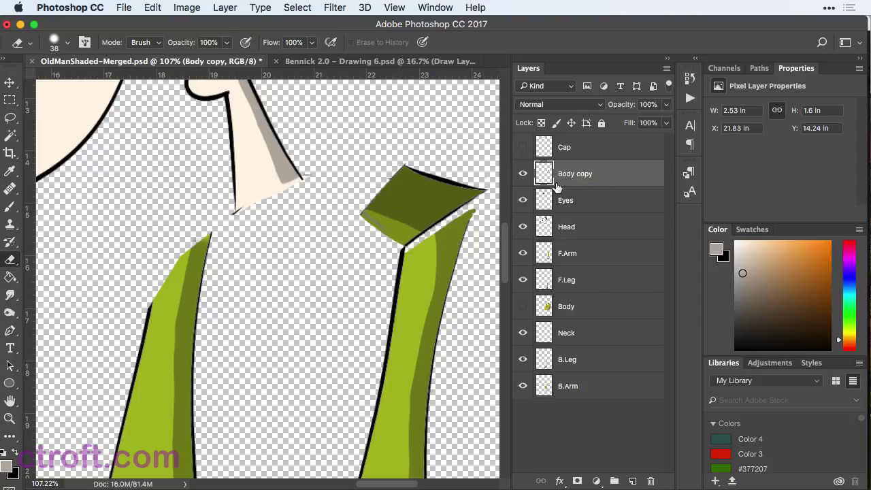
- Rename the Body copy layer to 'Collar'
double_click(579, 175)
text(Collar)
key(Return)
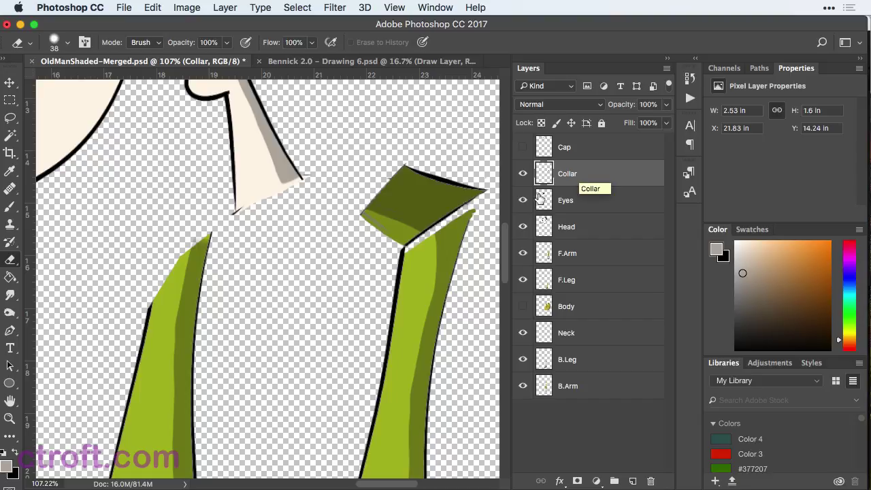
- Turn the Cap and Body layers' visibility back on
click(523, 147)
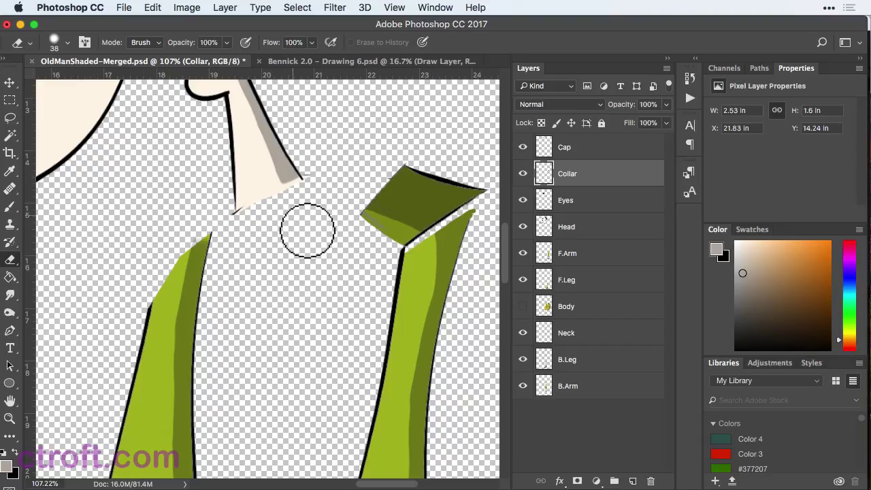
scroll(307, 230, down, 5)
scroll(295, 220, up, 3)
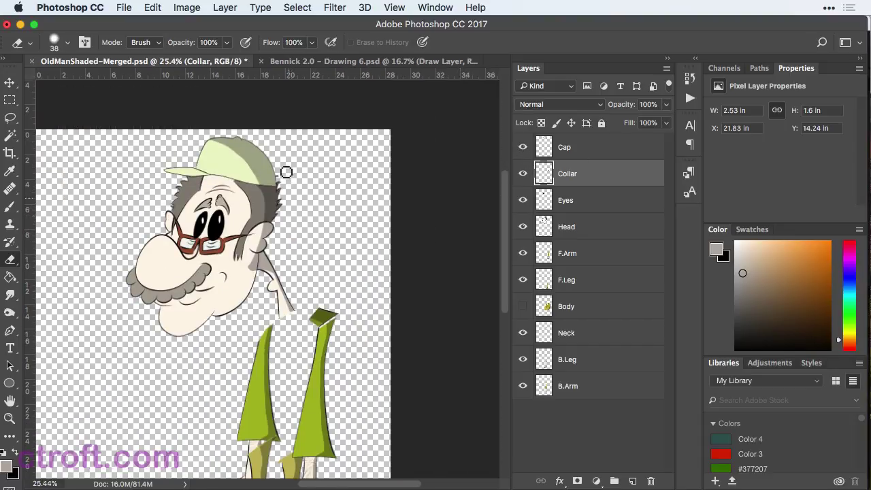
click(524, 306)
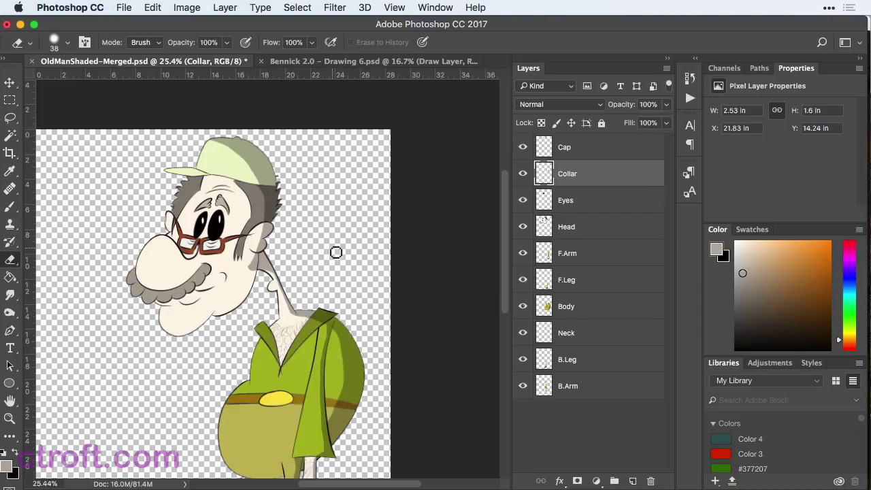
scroll(335, 252, down, 4)
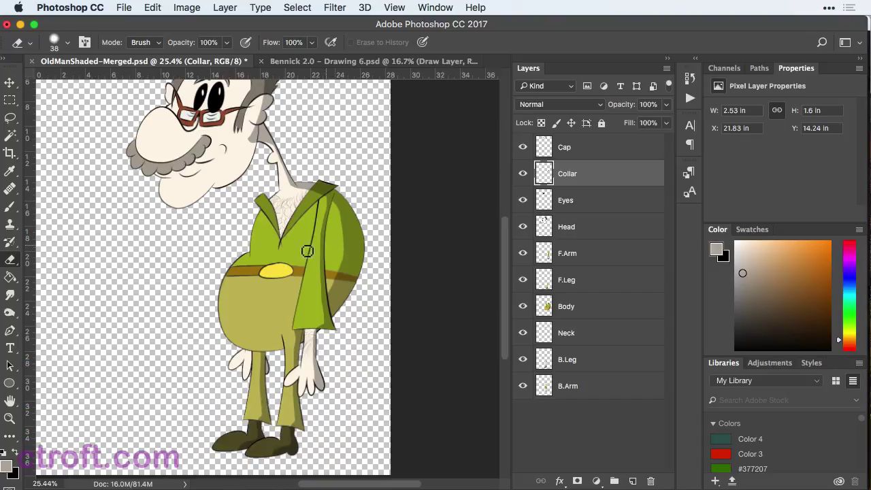
- Set the Paint Bucket's foreground colour to a light tan orange
click(10, 278)
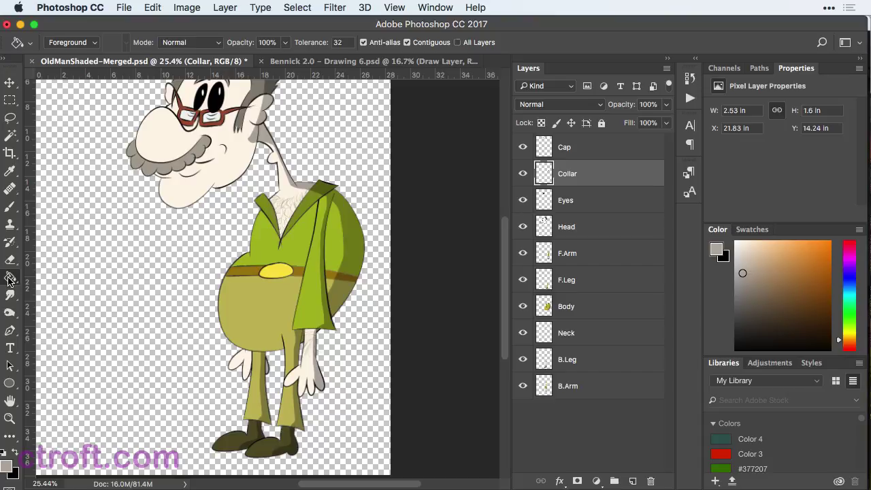
click(7, 464)
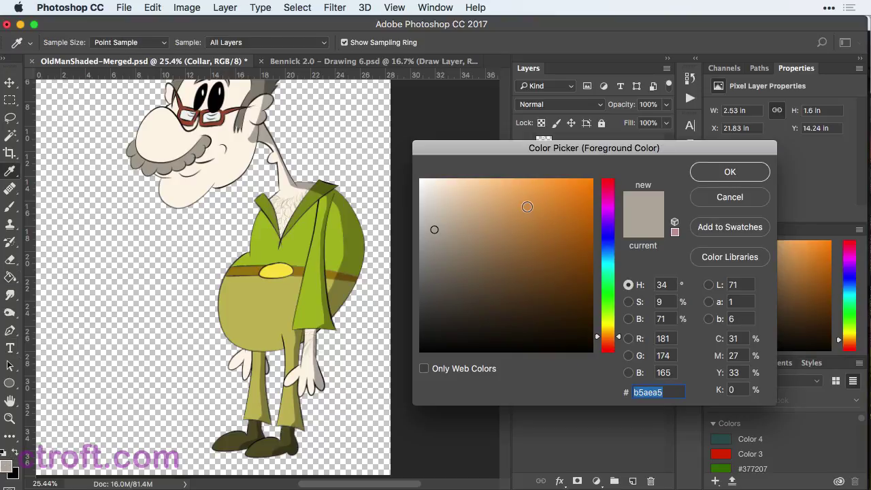
mouse_move(555, 252)
mouse_down()
mouse_move(524, 199)
mouse_move(520, 214)
mouse_up()
click(726, 172)
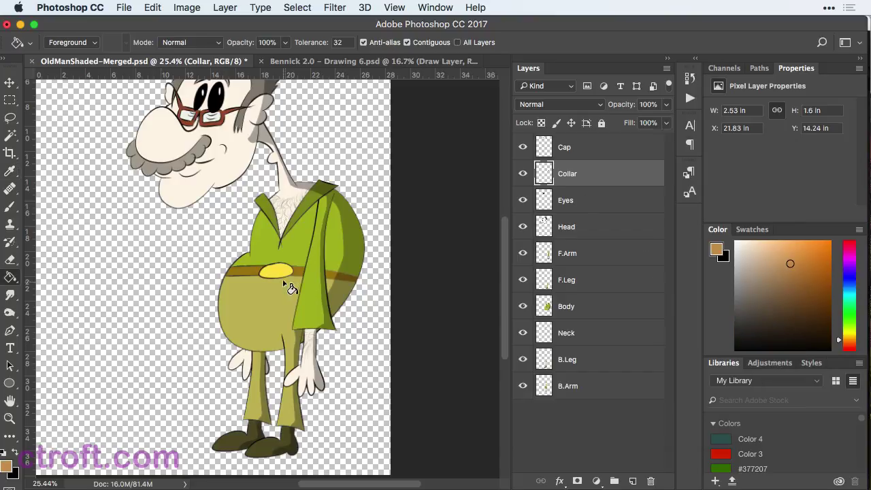
- Fill the yellow belt buckle on the Body layer with tan and save the PSD
click(280, 274)
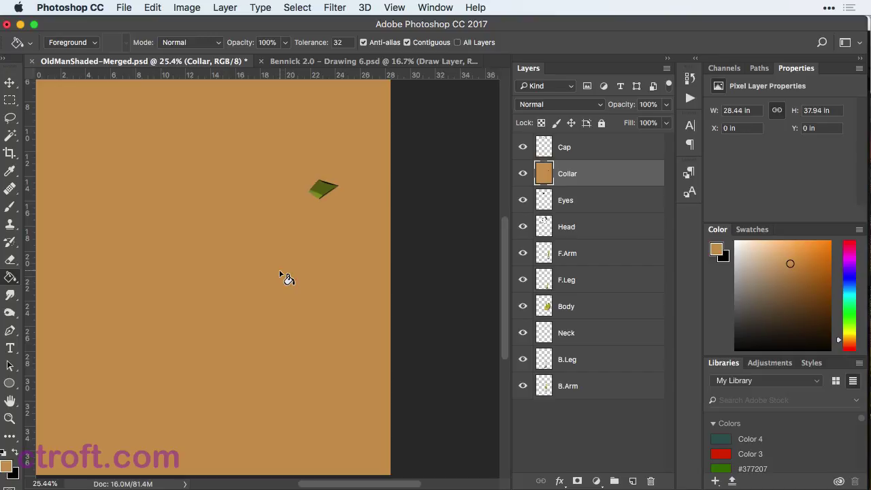
key(super+z)
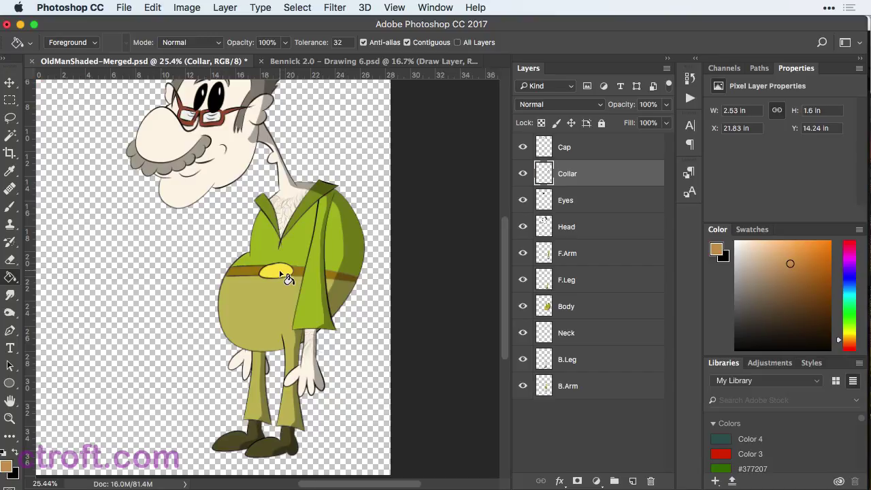
click(564, 308)
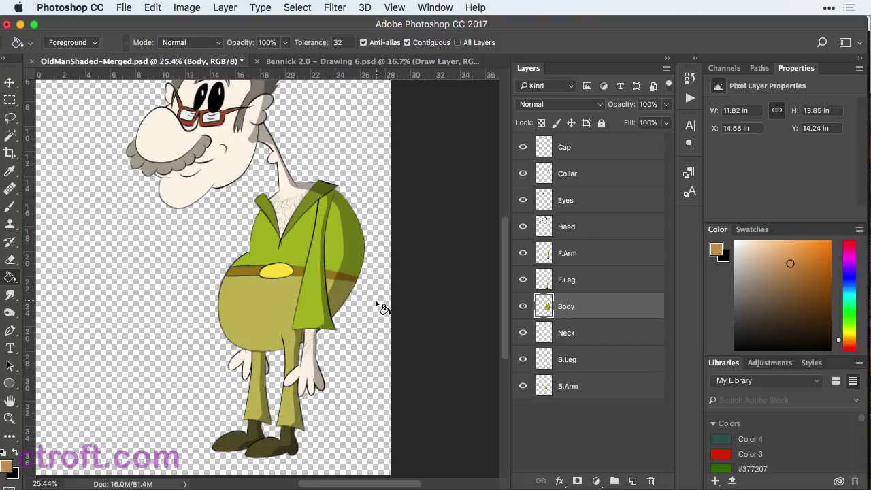
click(282, 274)
key(super+s)
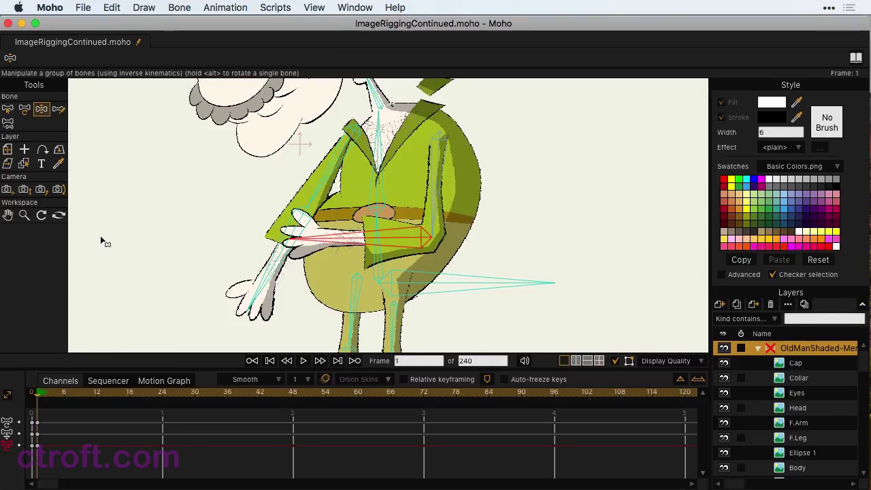
- Return to frame 0 and select the new Cap and Collar layers in the Layers panel
click(31, 394)
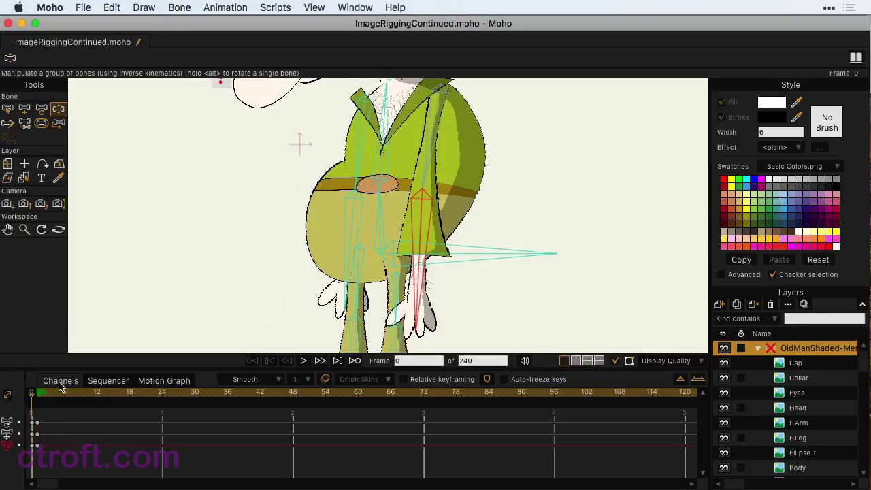
click(824, 364)
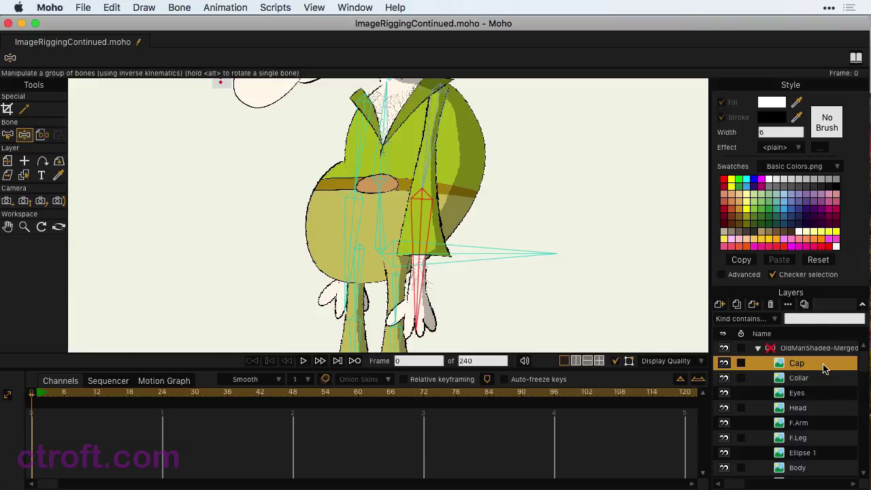
click(823, 379)
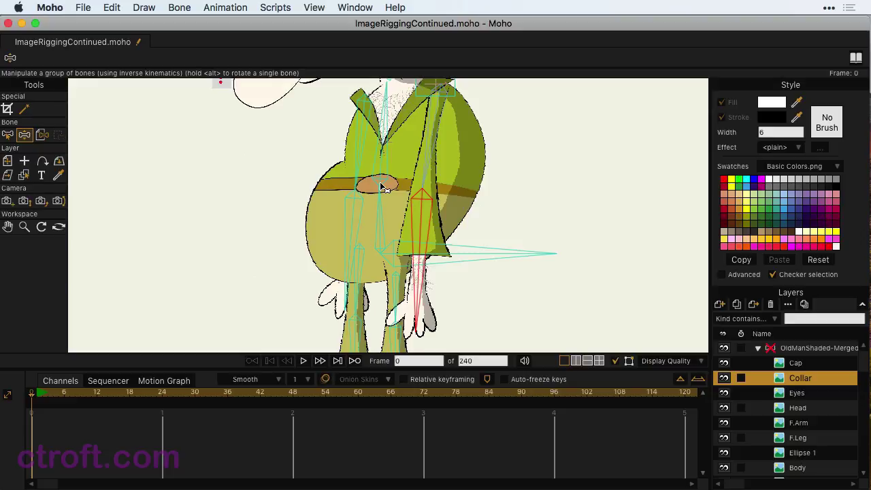
- Scroll up to the head and delete the Ellipse 1 layer from the OldManShaded-Merged group
scroll(383, 187, up, 5)
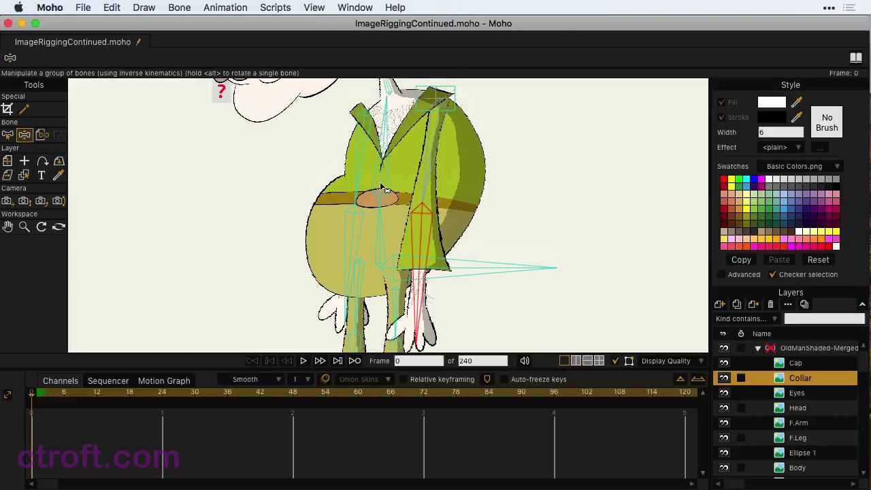
scroll(383, 188, up, 2)
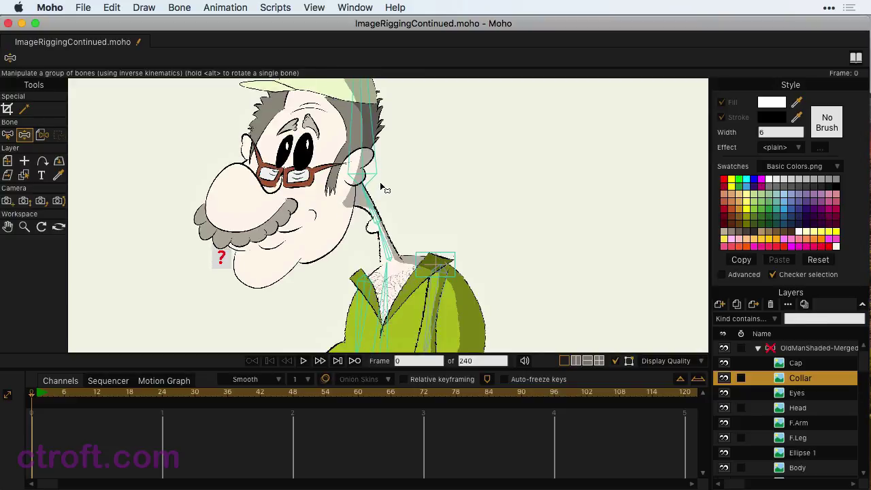
scroll(156, 276, up, 2)
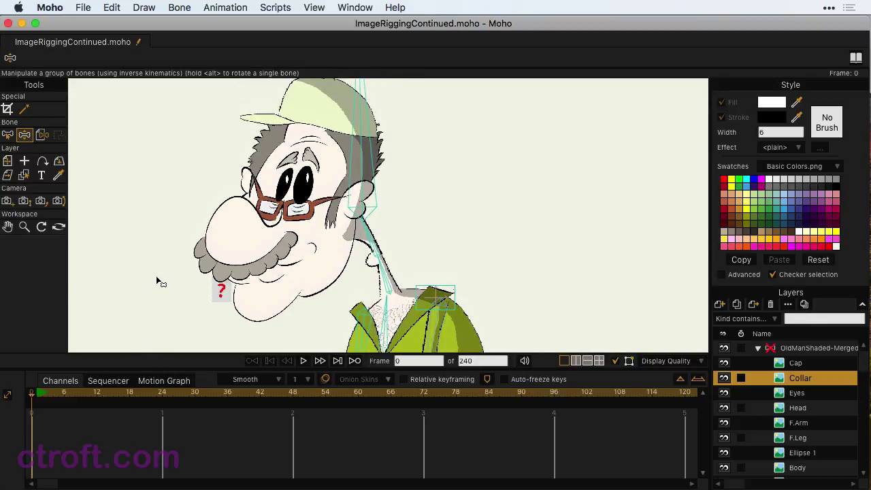
scroll(156, 276, up, 1)
key(m)
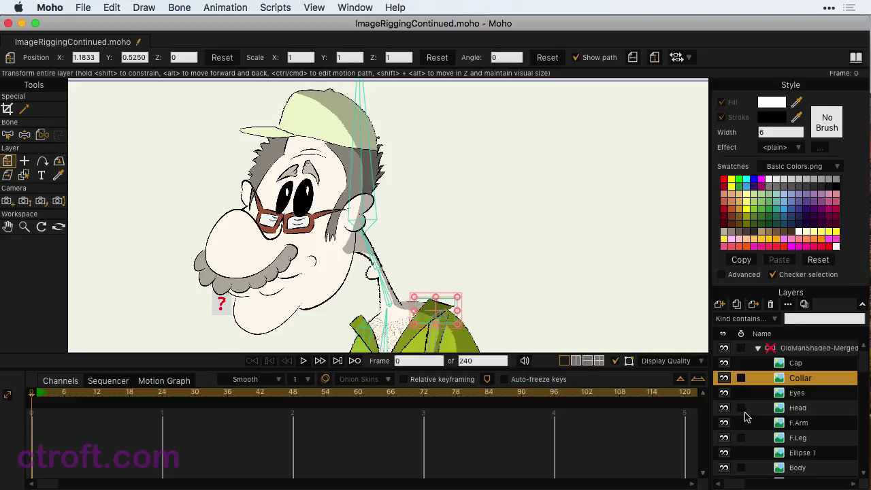
scroll(753, 417, down, 4)
click(805, 393)
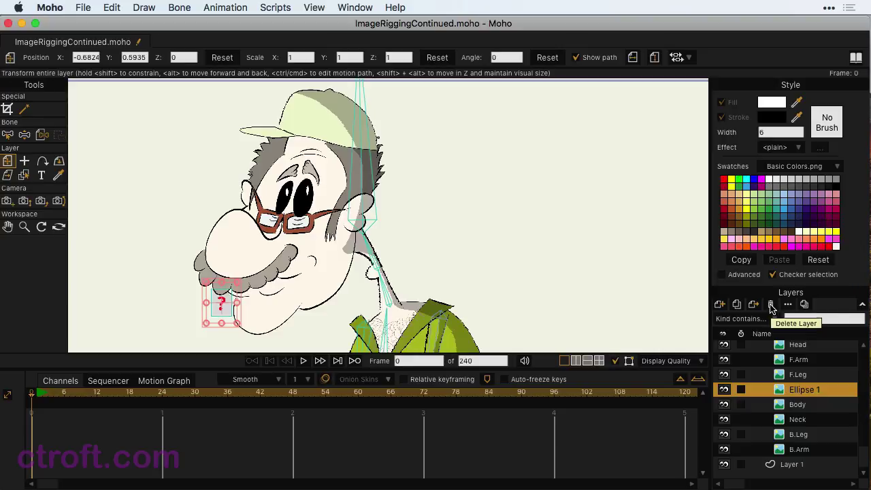
click(771, 307)
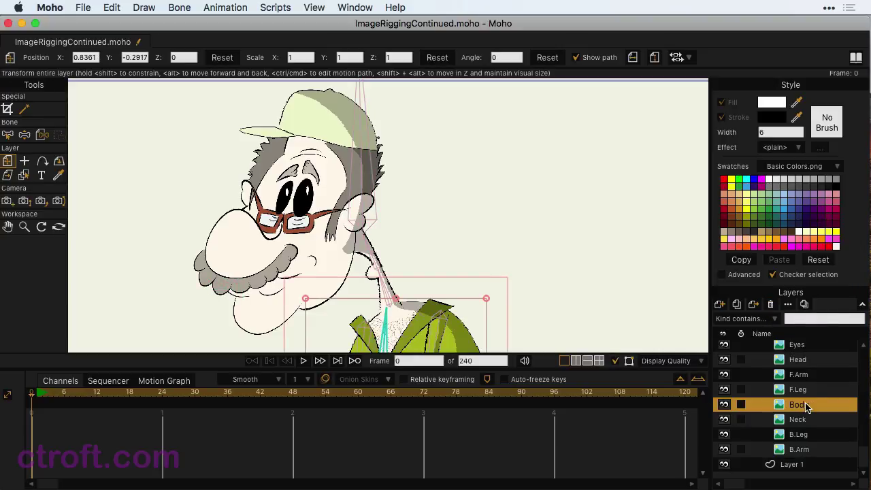
scroll(806, 406, up, 3)
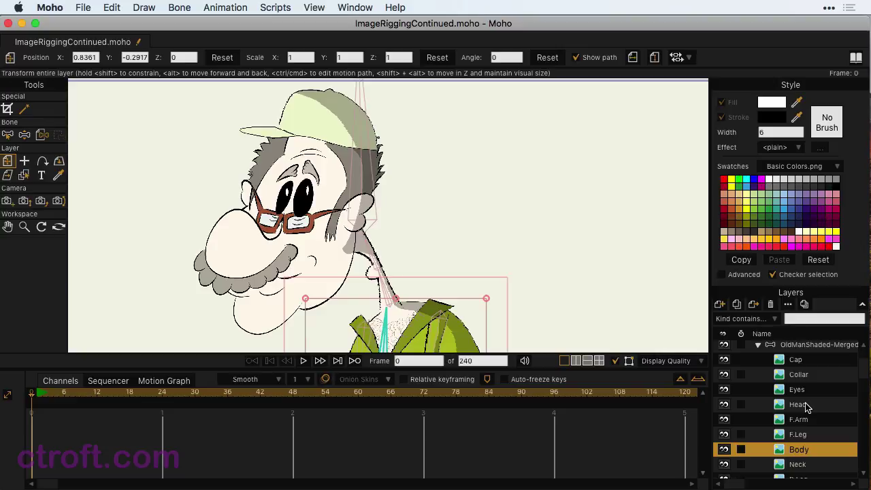
scroll(462, 243, down, 5)
scroll(463, 243, down, 3)
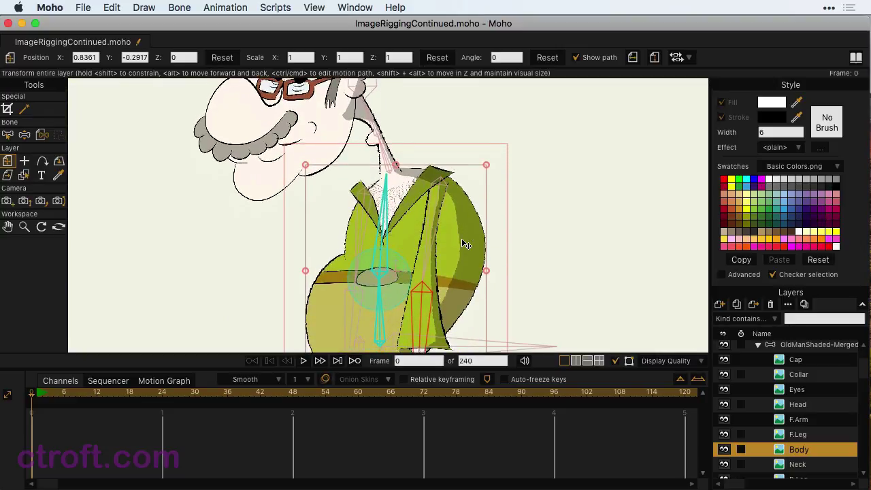
click(25, 134)
drag(422, 326, 266, 284)
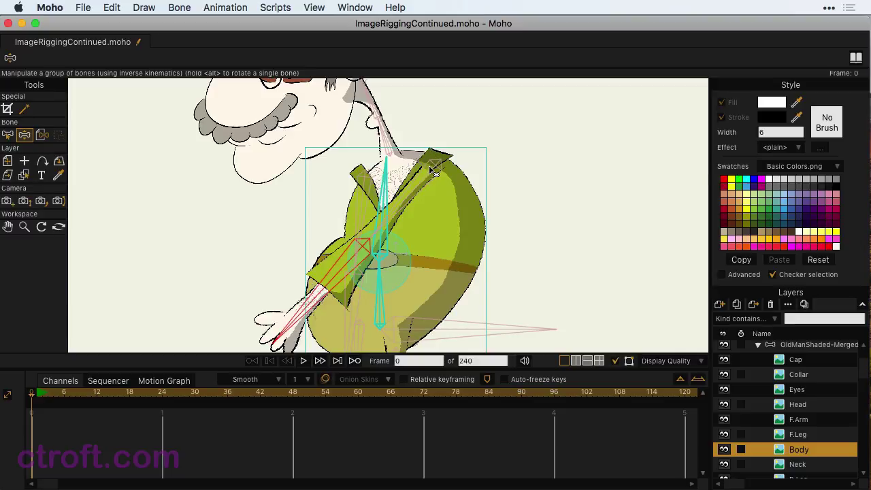
key(m)
key(ctrl+Right)
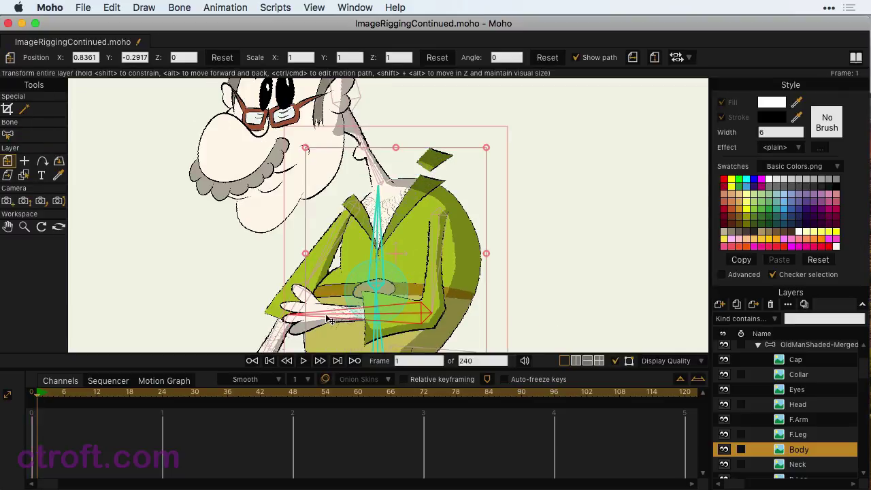
drag(330, 318, 310, 314)
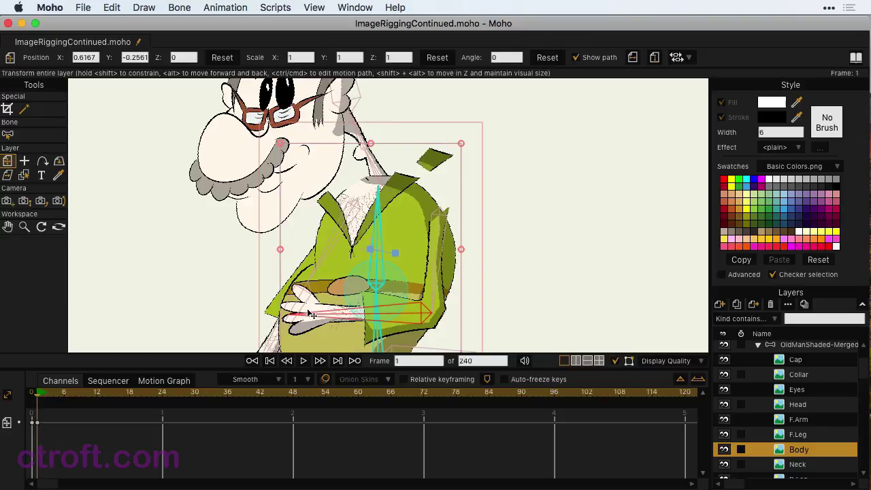
key(ctrl+z)
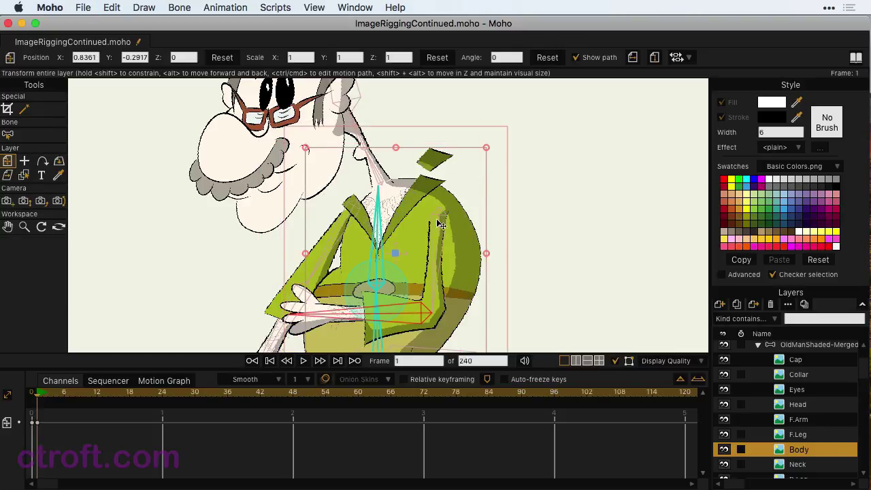
key(ctrl+Left)
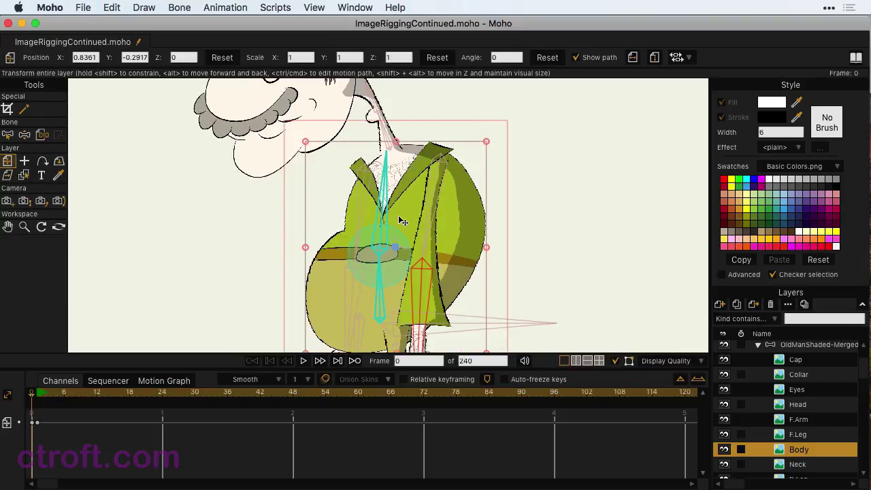
- Bind the Collar layer to the neck bone
click(812, 390)
click(747, 373)
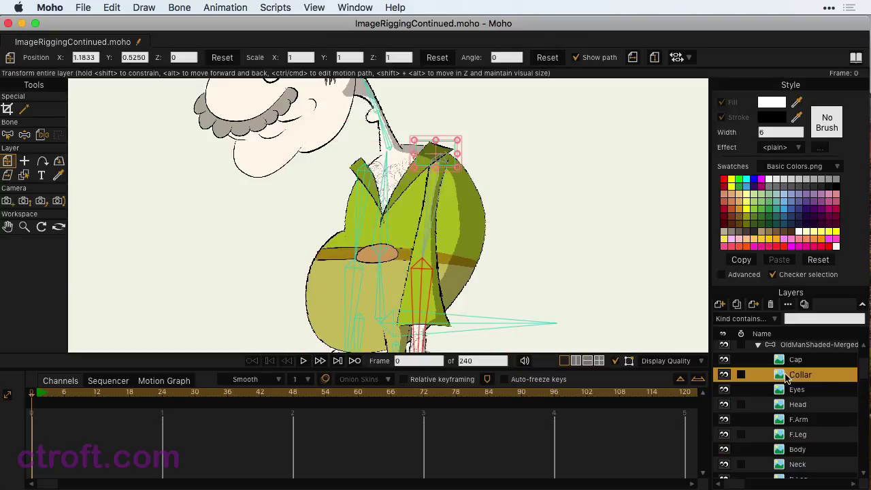
click(42, 135)
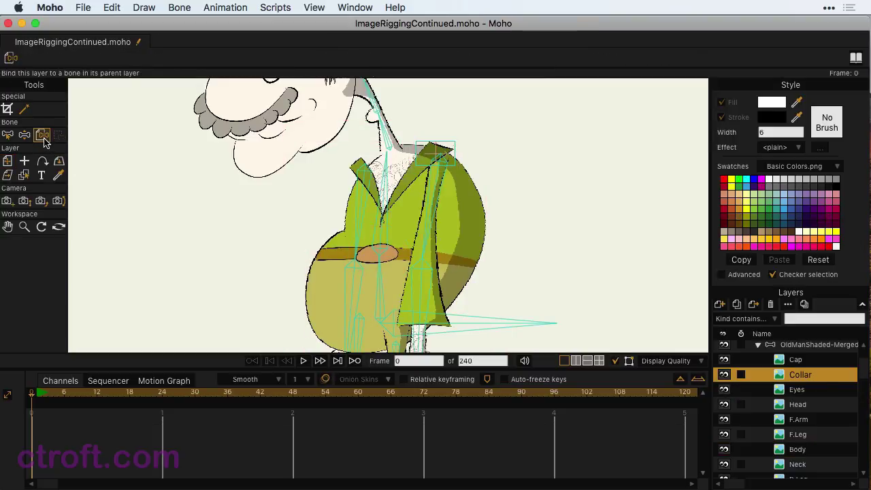
click(382, 179)
- On frame 1, select the OldManShaded-Merged group and swing the front arm out to the left
key(m)
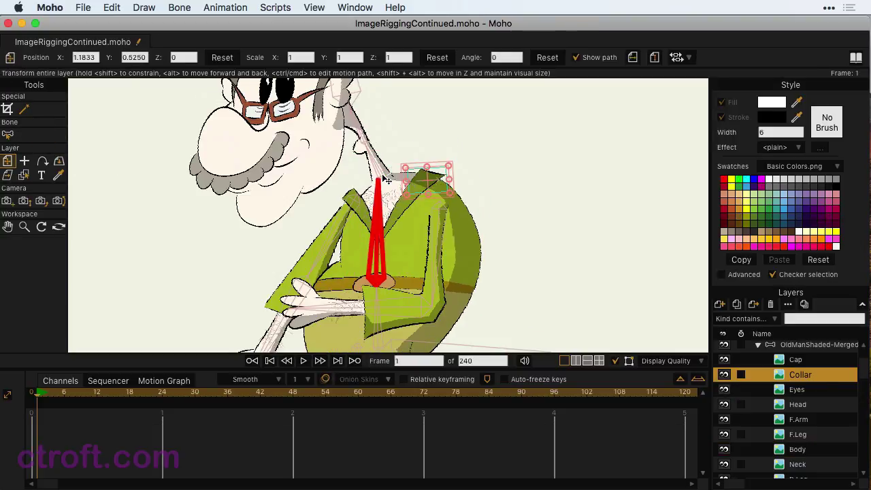
key(ctrl+Right)
click(820, 346)
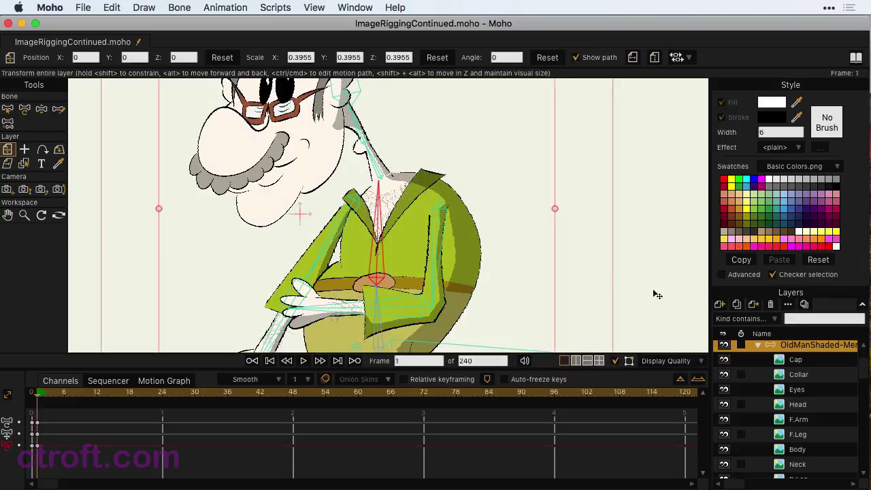
click(42, 109)
drag(327, 312, 12, 233)
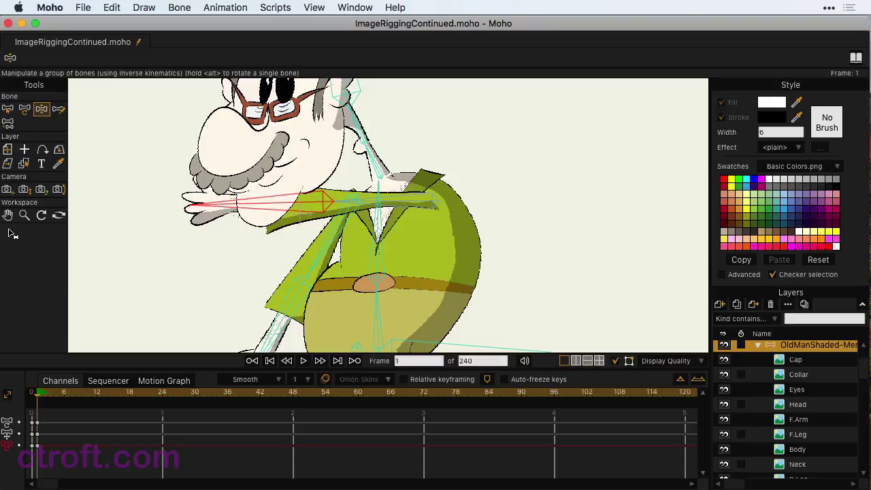
- At frame 1, swing the old man's front arm down across his belly toward the lower left
drag(12, 234, 3, 325)
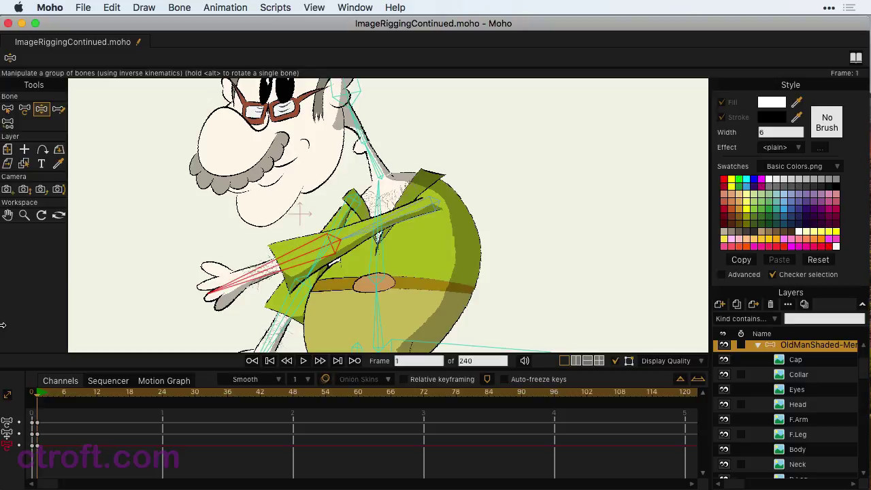